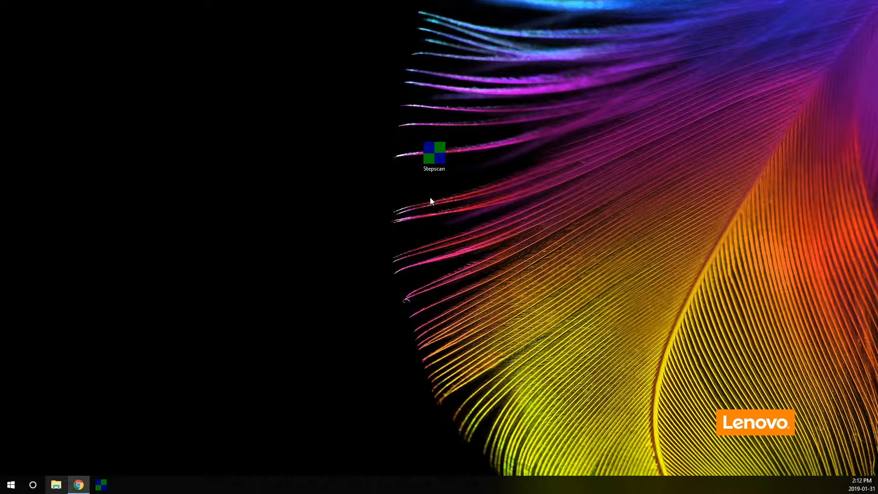
- Launch Stepscan and log in with the account's username and password
double_click(440, 158)
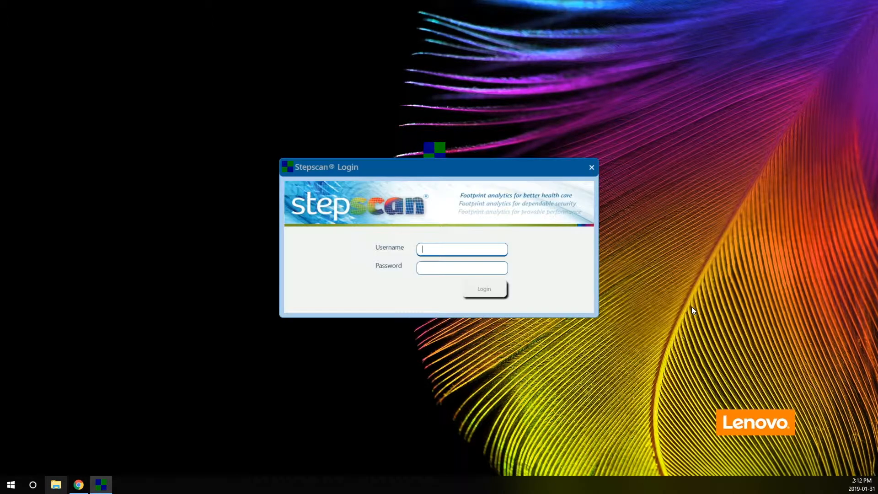
text(demo@email.com)
key(Tab)
text(********)
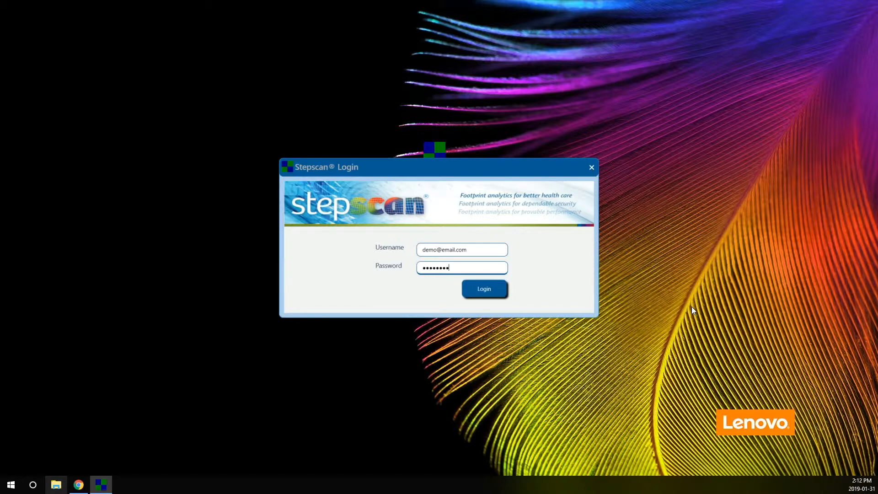
click(477, 291)
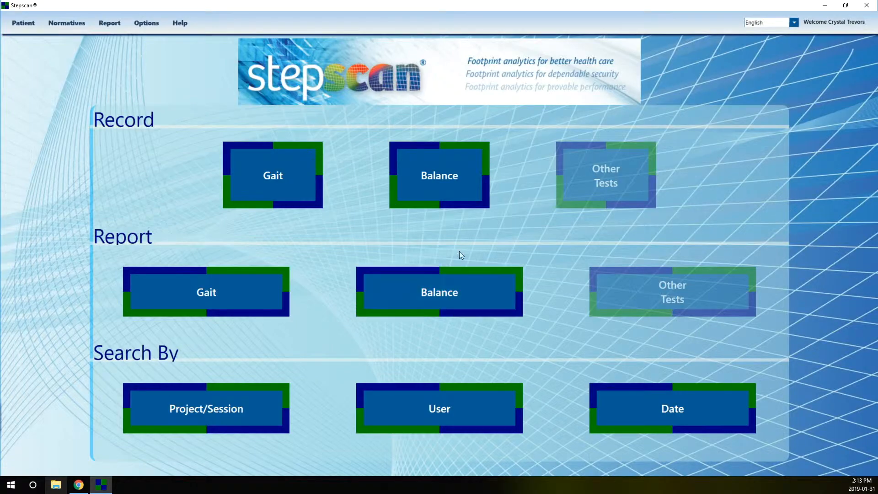
- Choose Record > Balance and browse the patient rows and the first name, last name and ID search fields
click(441, 179)
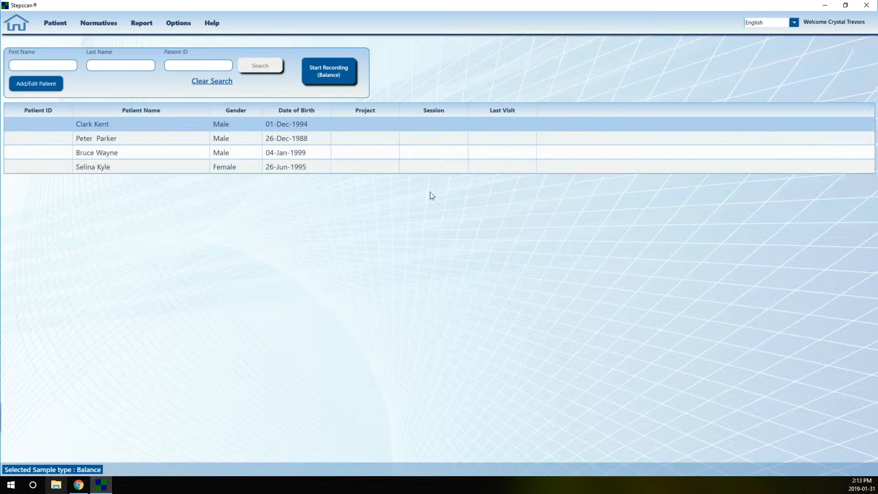
click(108, 142)
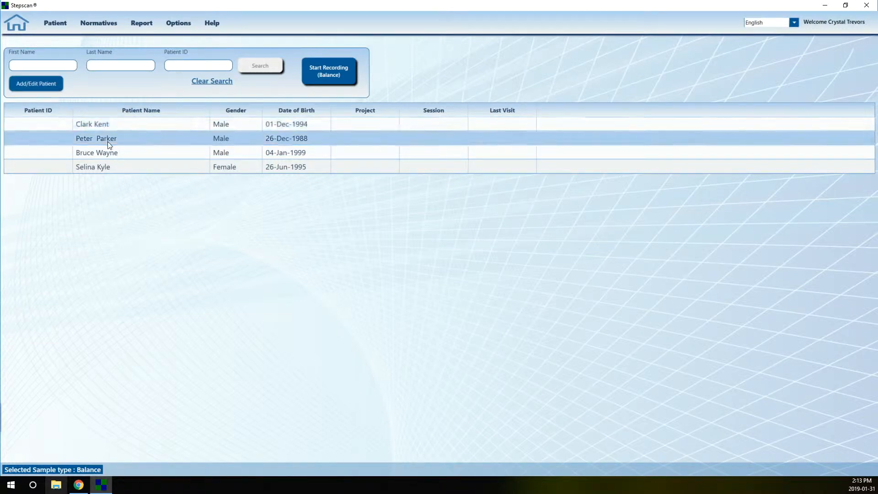
click(111, 153)
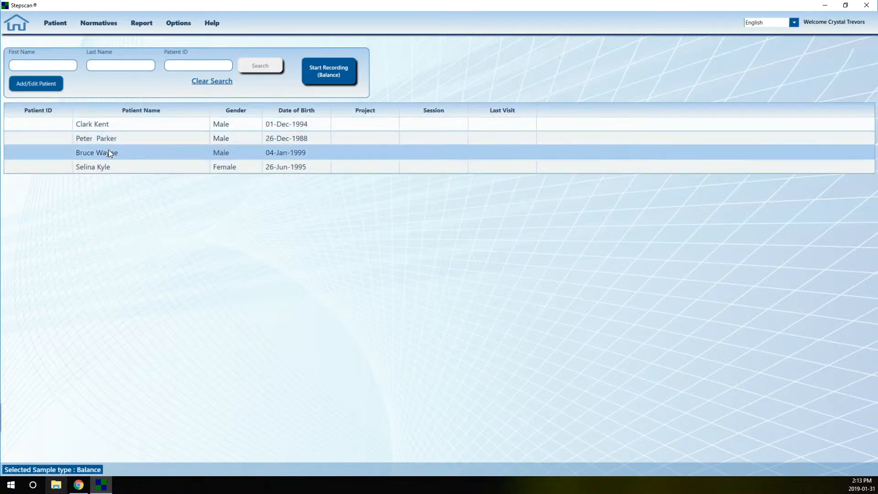
click(53, 66)
click(132, 67)
click(196, 66)
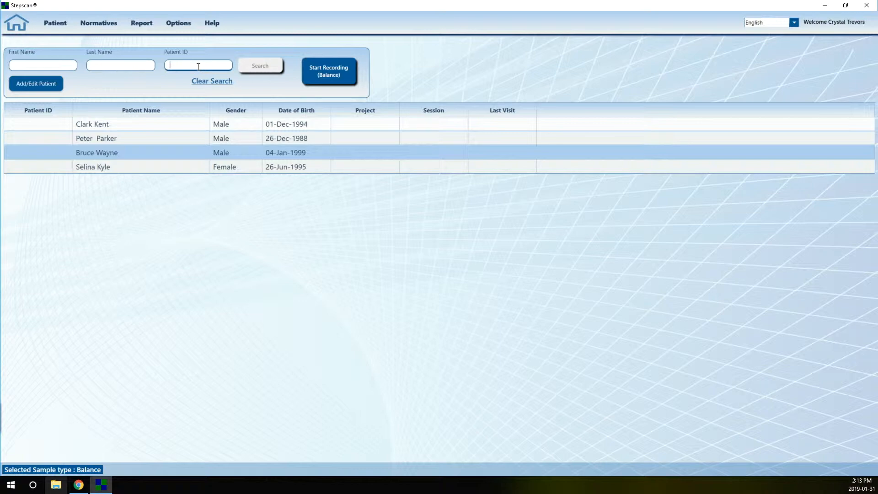
- Start a new patient record and enter the patient's first and last name
click(44, 85)
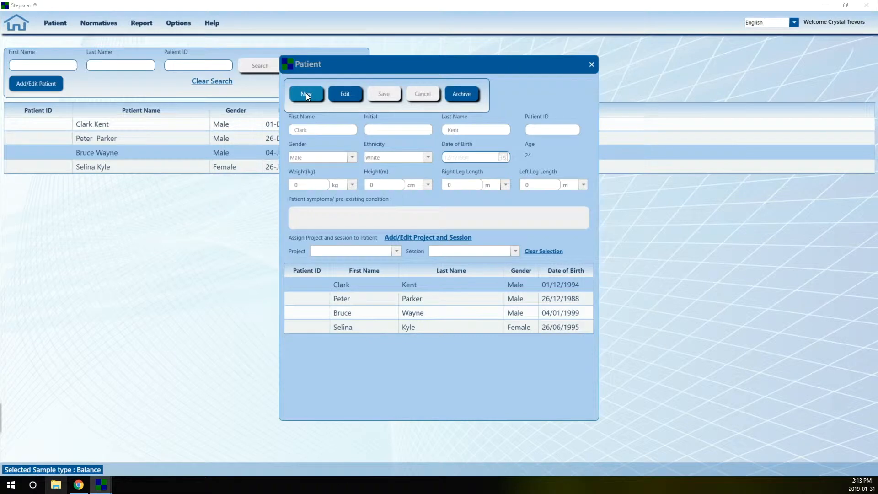
click(306, 94)
click(331, 130)
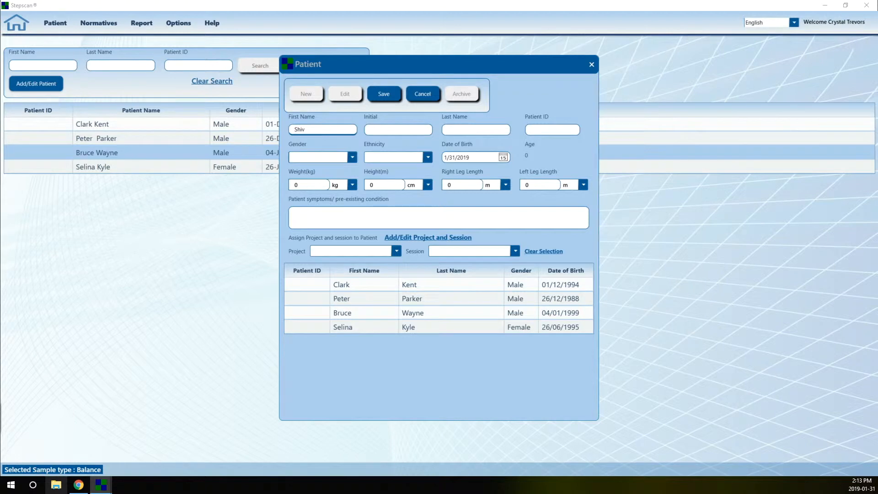
click(467, 131)
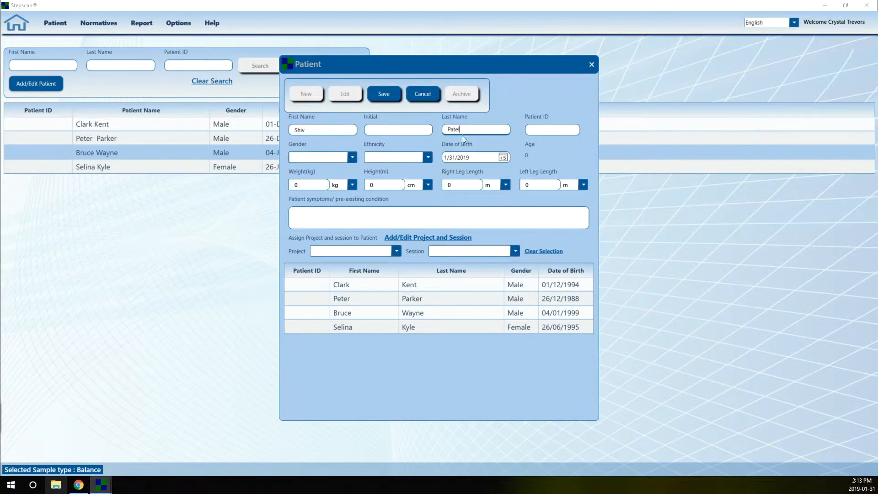
- Set the patient's date of birth to 1 February 1990
click(503, 157)
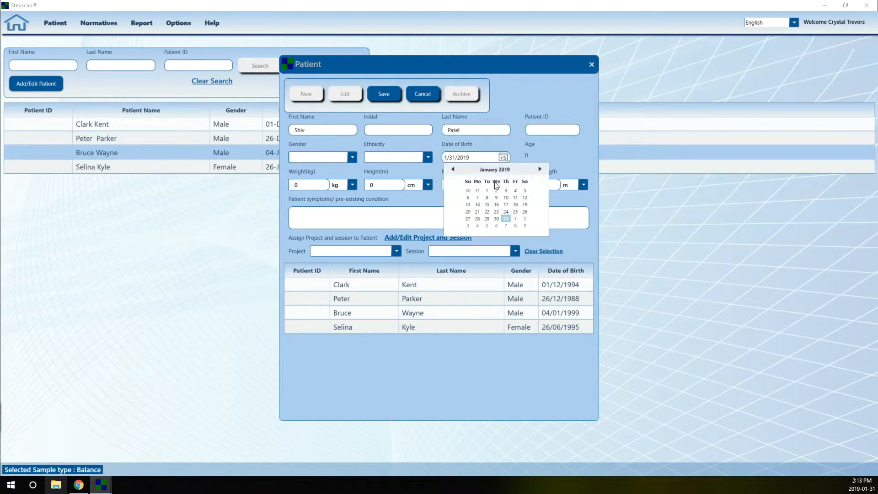
click(488, 191)
click(503, 157)
click(503, 170)
click(492, 170)
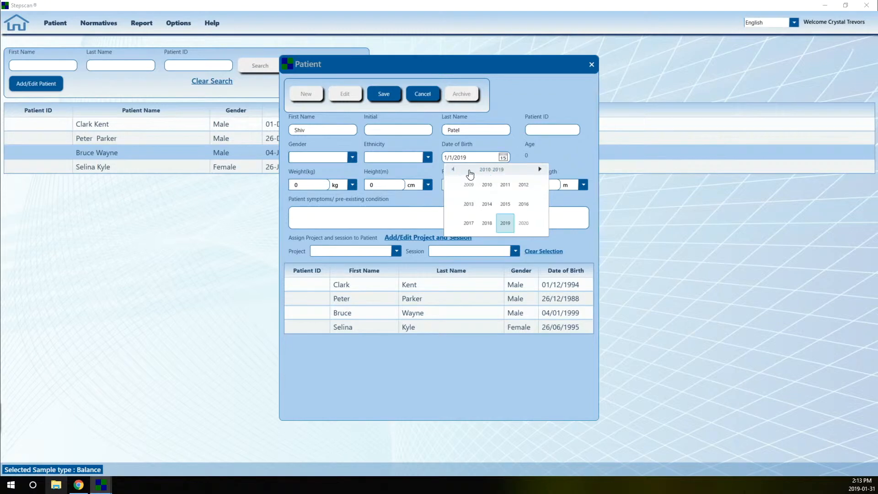
click(453, 170)
click(453, 169)
click(488, 185)
click(487, 185)
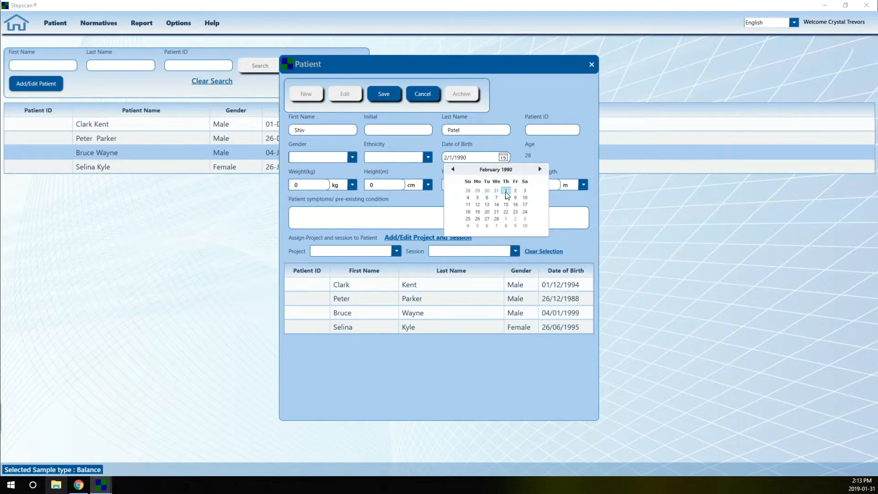
click(506, 190)
- Set ethnicity to White and gender to Male, save the patient, and close the form
click(427, 157)
click(412, 170)
click(353, 157)
click(300, 171)
click(389, 98)
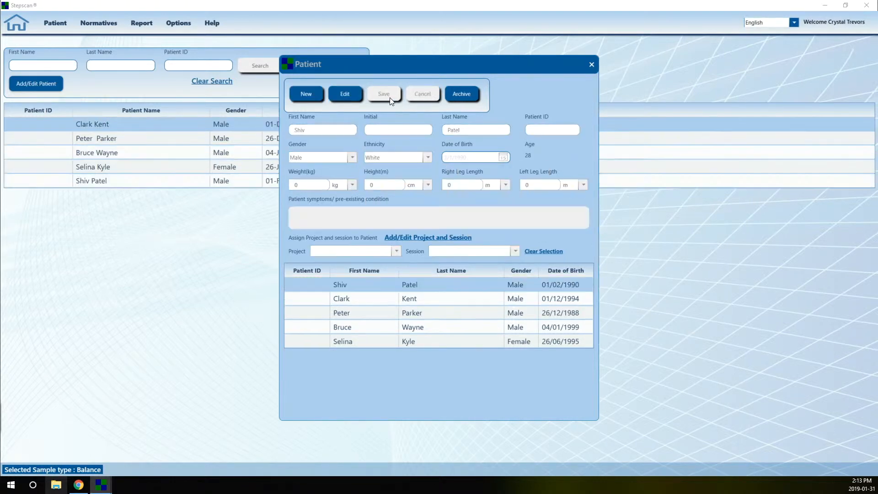
click(592, 65)
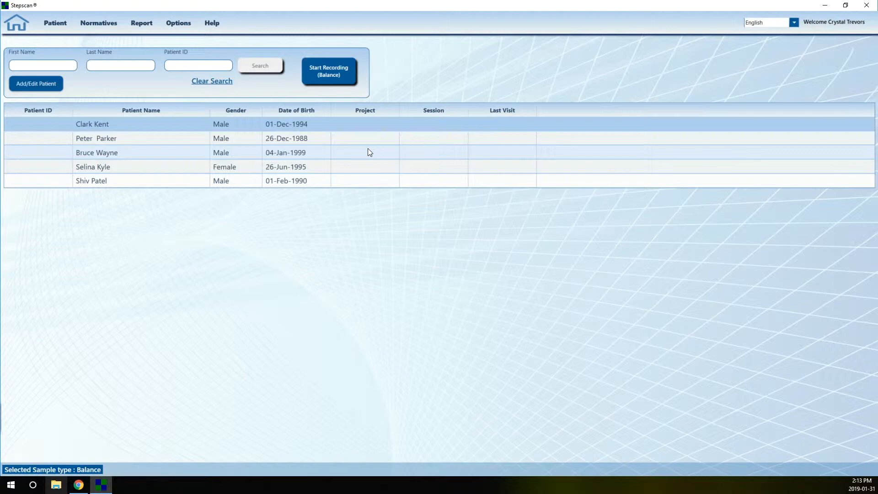
- Select the new patient and start a Balance recording with ICD code Unknown
click(314, 181)
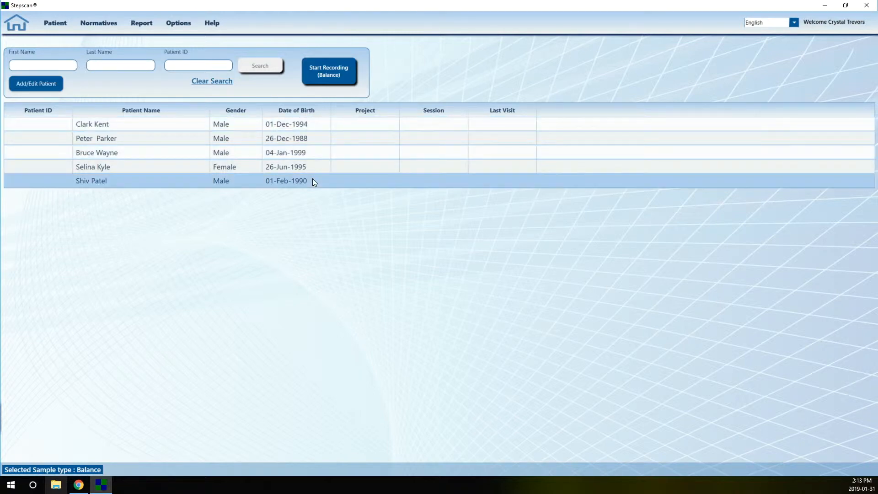
click(331, 74)
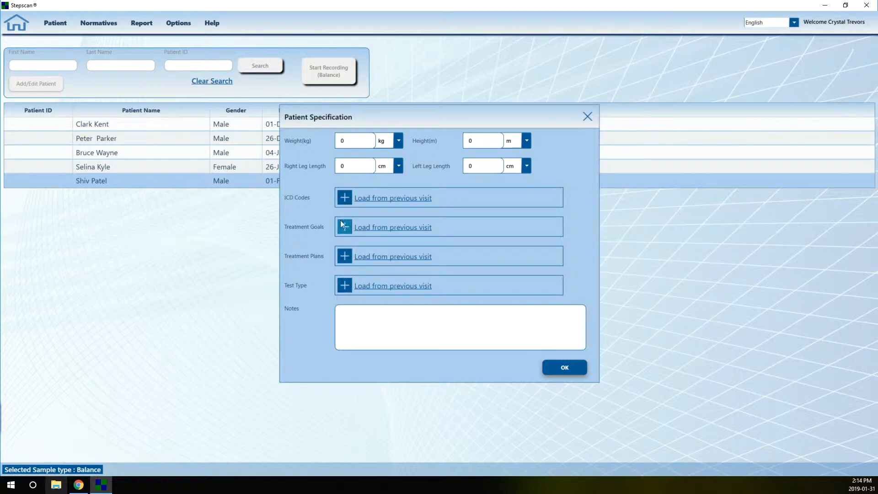
click(346, 197)
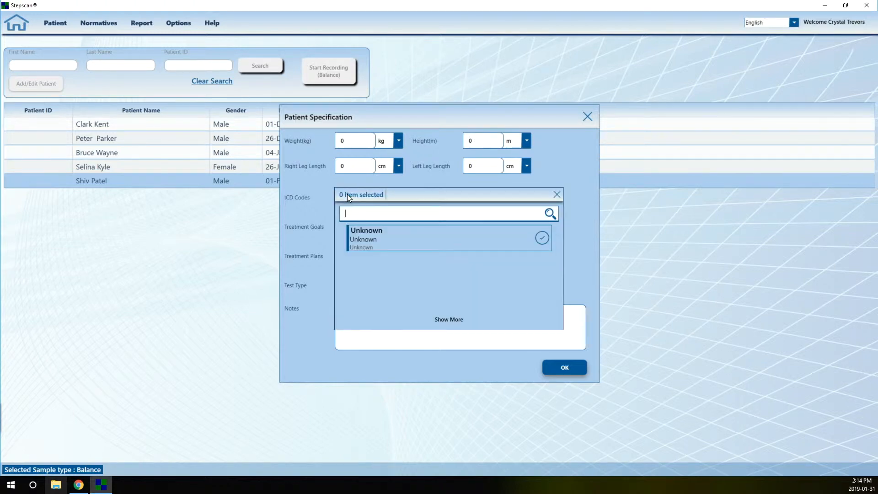
click(390, 247)
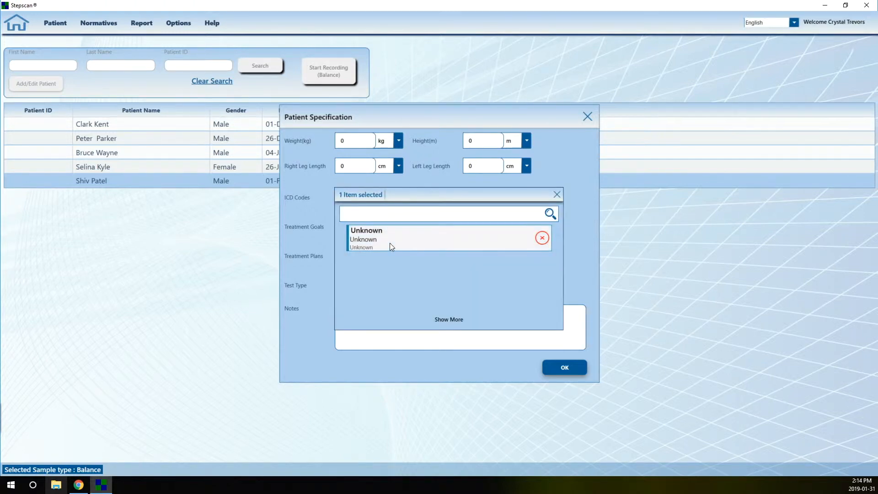
click(582, 226)
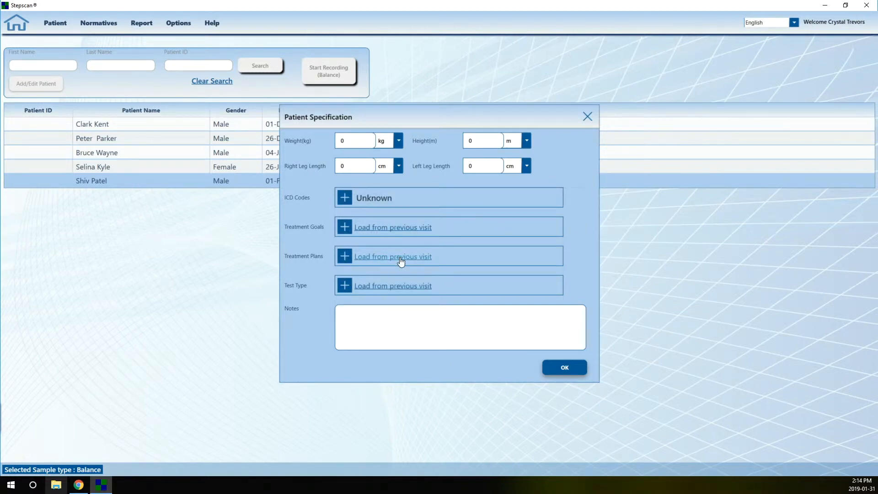
click(569, 370)
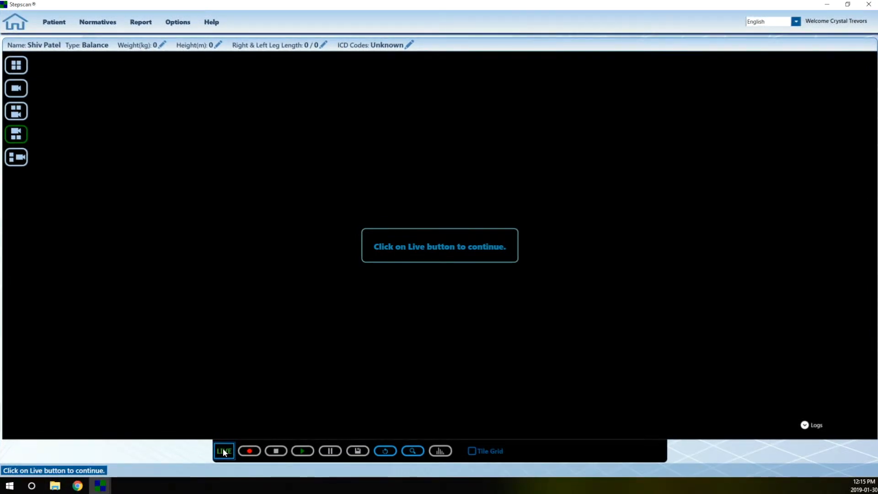
- Go live with Tile Grid on, try each layout, and settle on camera feed above tiles
click(224, 452)
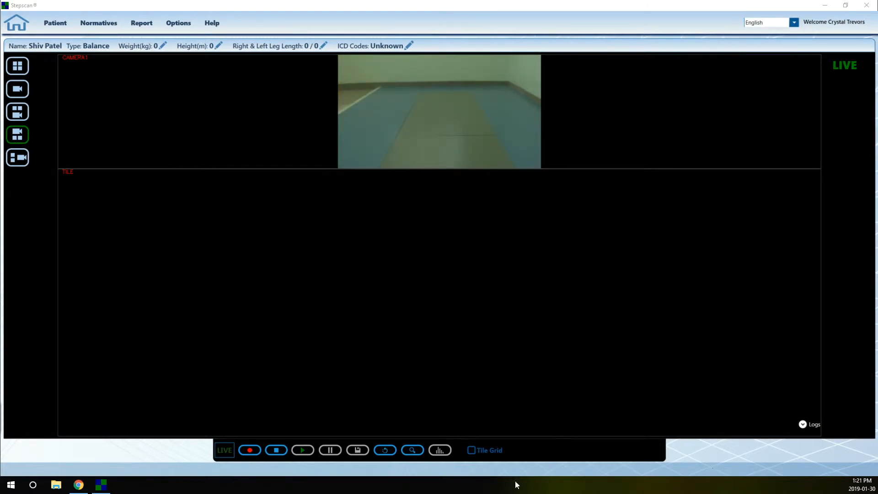
click(471, 451)
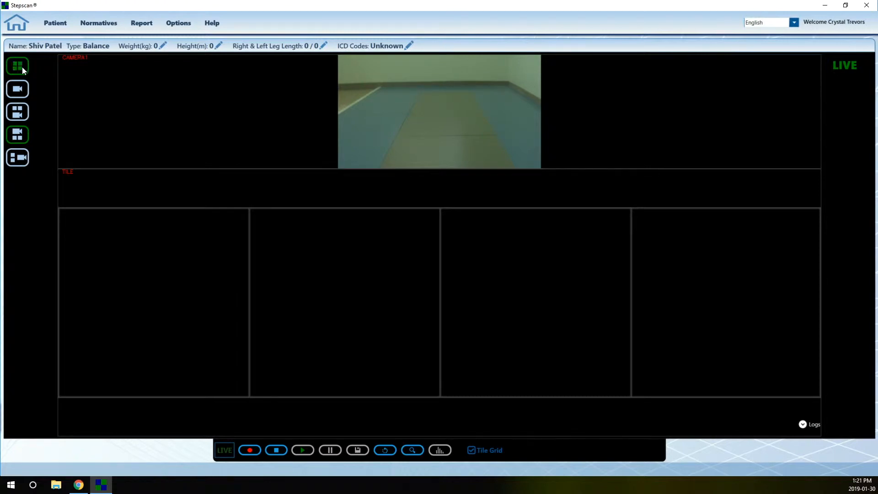
click(19, 90)
click(20, 109)
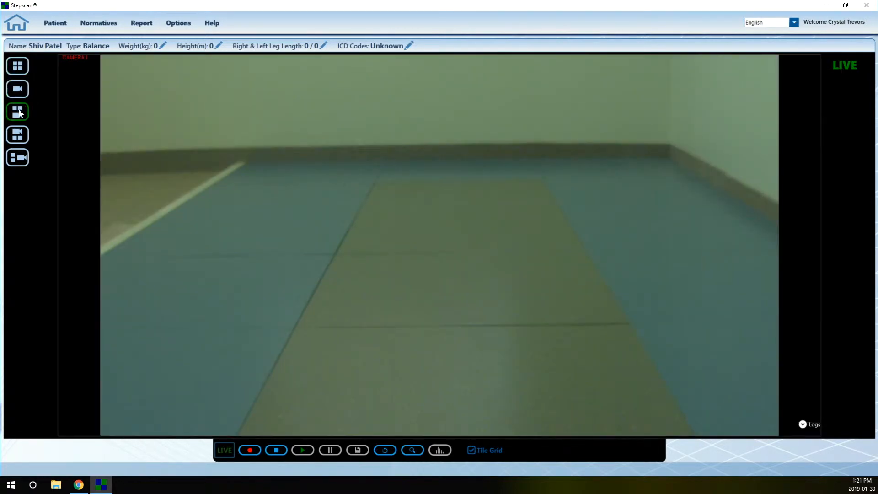
click(23, 135)
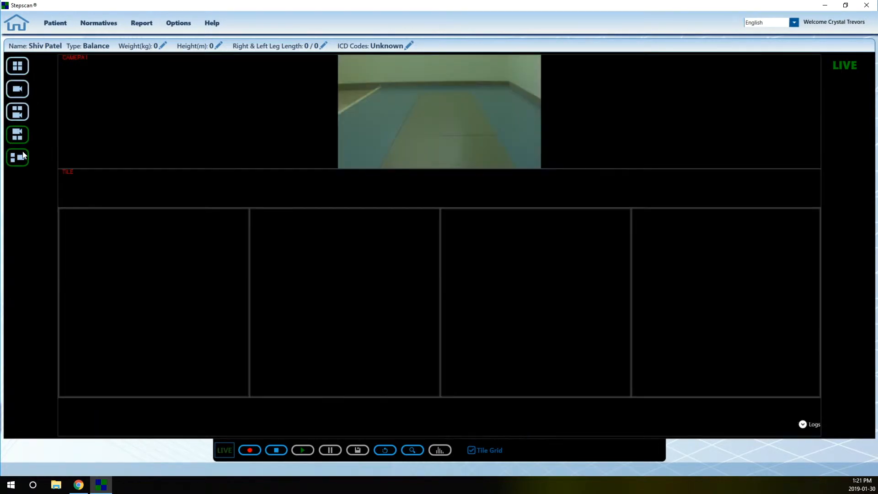
click(22, 157)
click(19, 135)
- Try Flip Horizontally, then keep the camera feed at its Default orientation
click(388, 450)
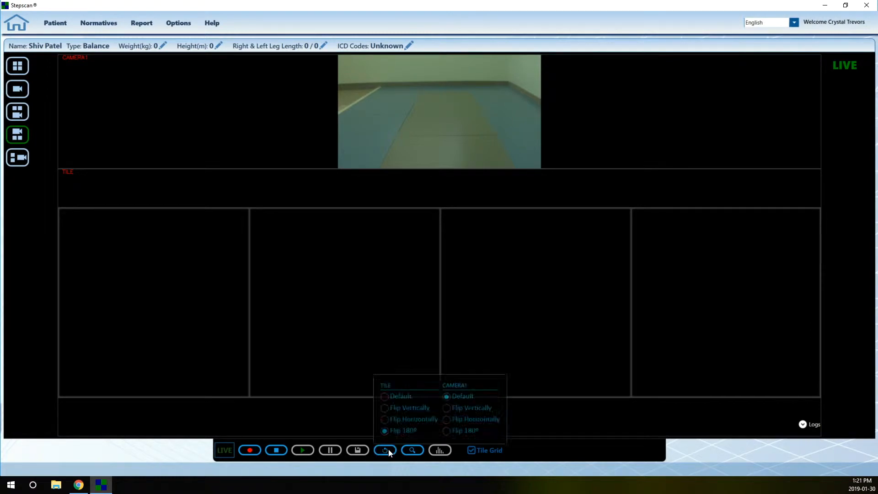
click(466, 419)
click(466, 397)
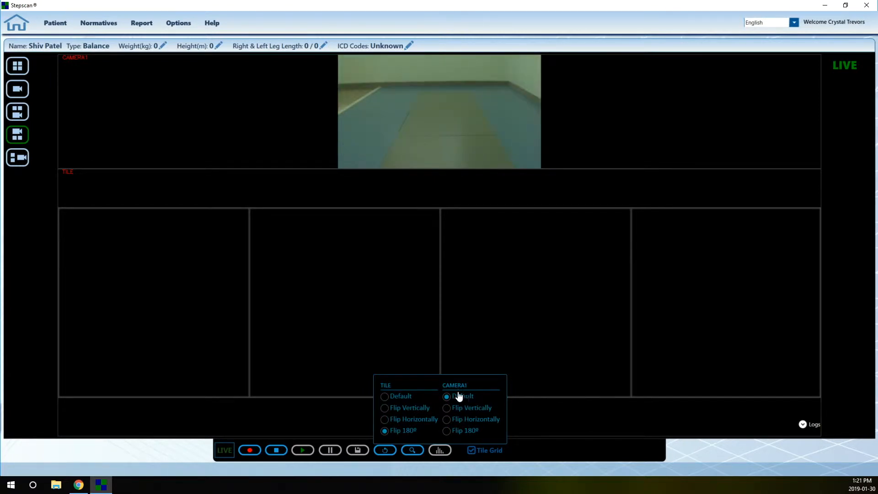
click(348, 415)
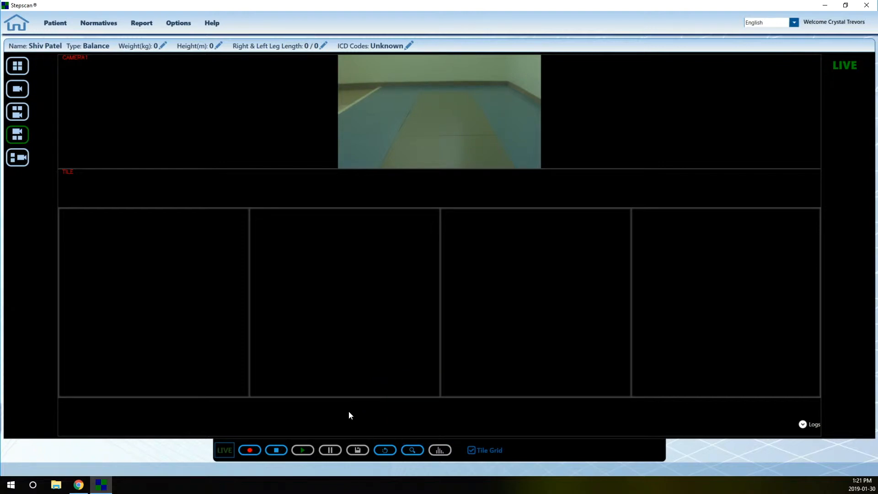
- Nudge the zoom of the camera and tile view slightly
click(416, 449)
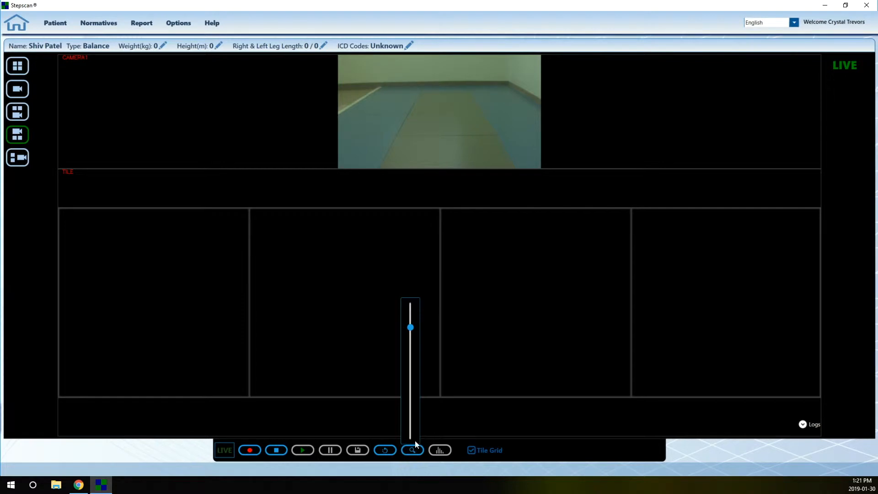
mouse_move(411, 326)
mouse_down()
mouse_move(410, 336)
mouse_move(412, 327)
mouse_up()
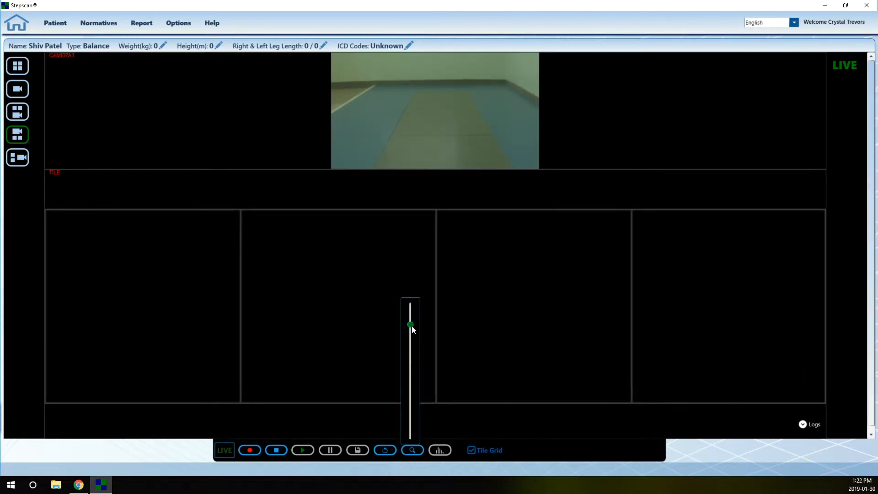
click(369, 415)
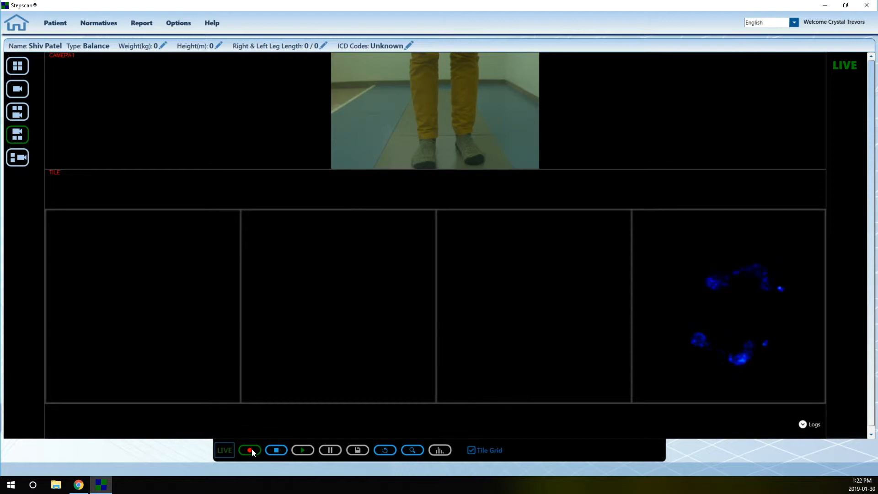
- Record the balance trial, then play, pause and stop playback back to frame 0 of 1529
click(252, 450)
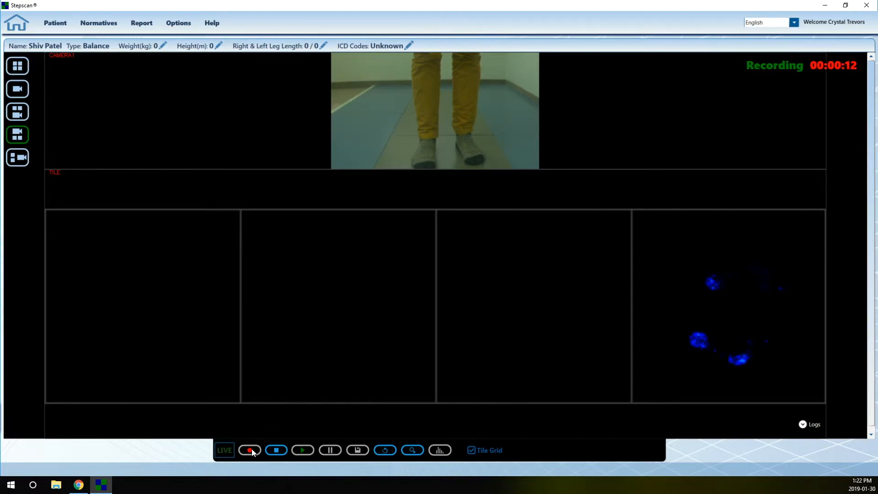
click(284, 452)
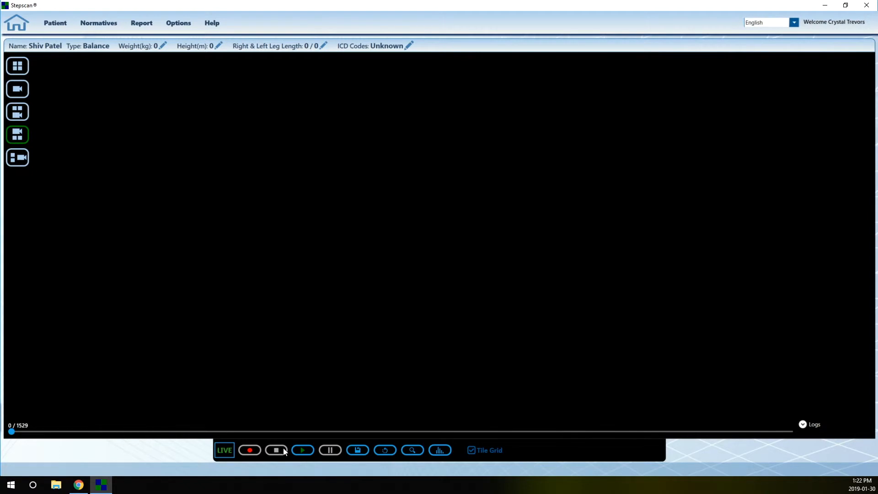
click(307, 450)
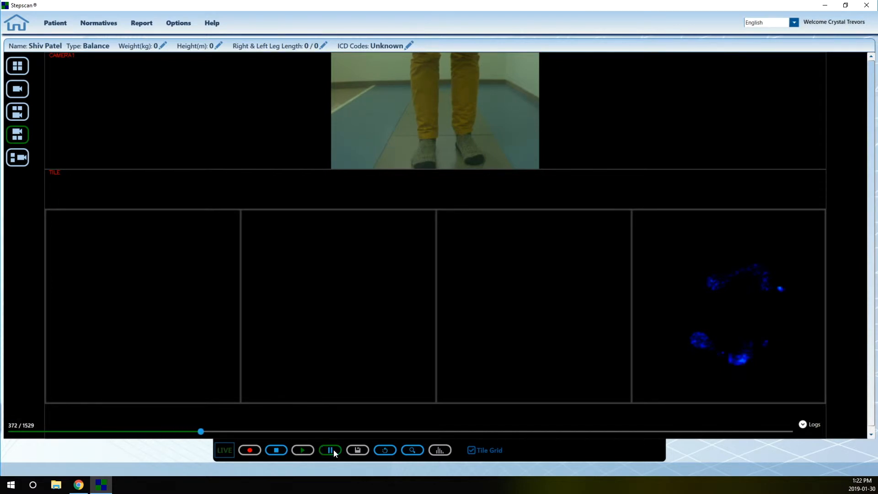
click(331, 450)
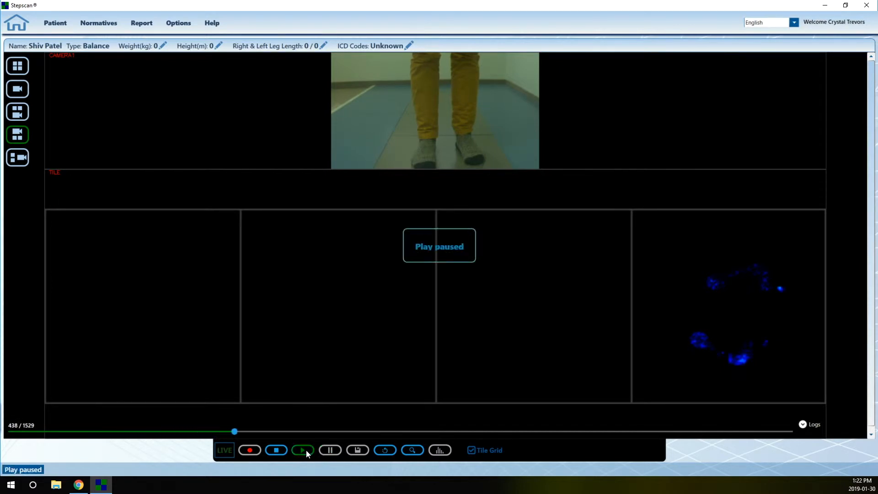
click(276, 451)
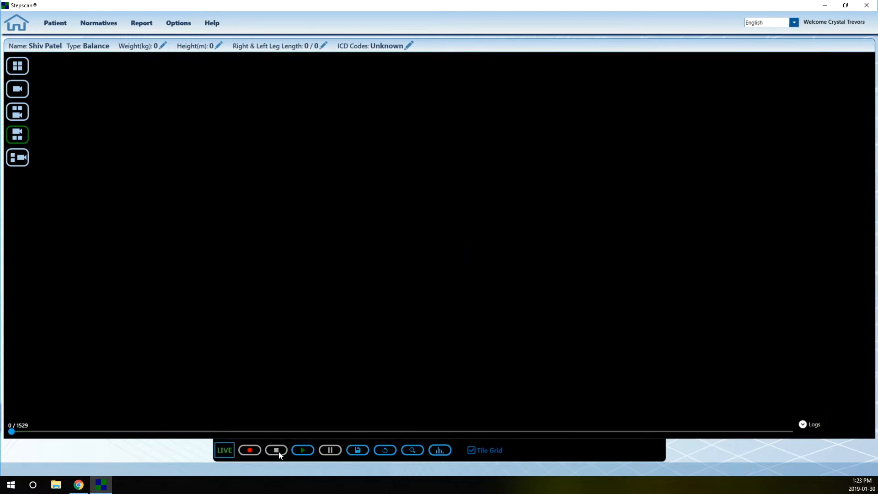
- Save the trial without raw data and open the Balance analysis showing Pass 1 footprints
click(359, 452)
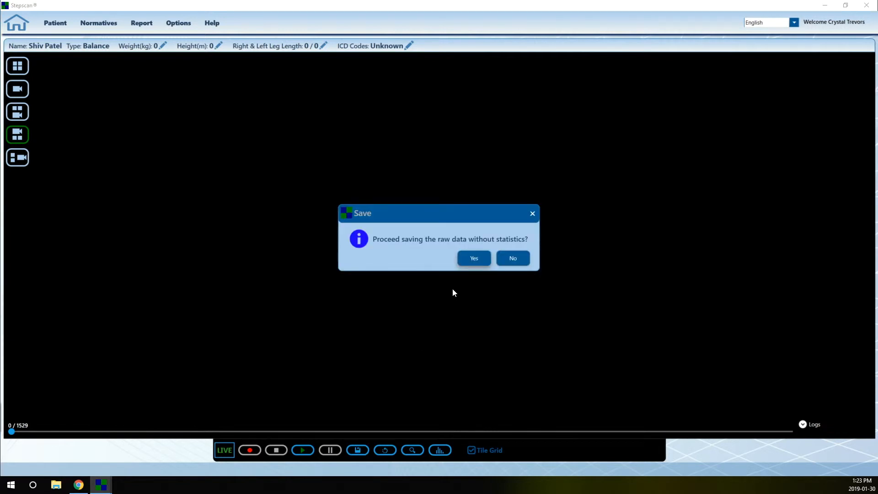
click(534, 214)
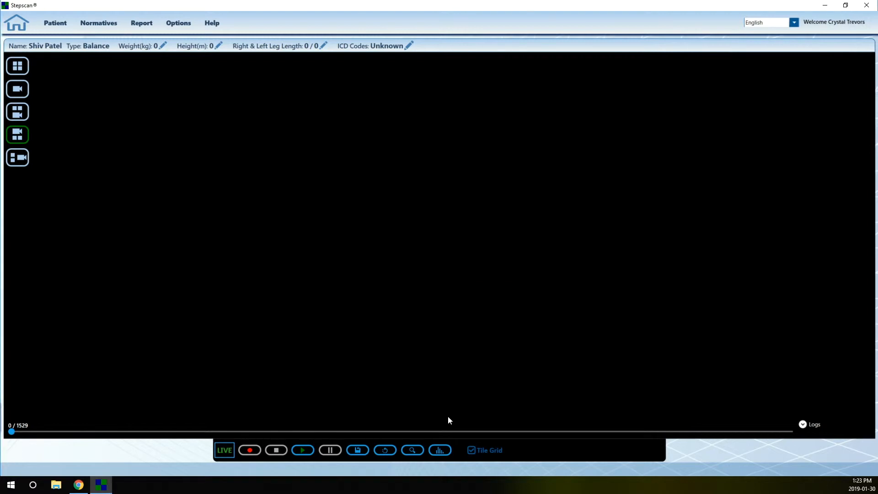
click(440, 450)
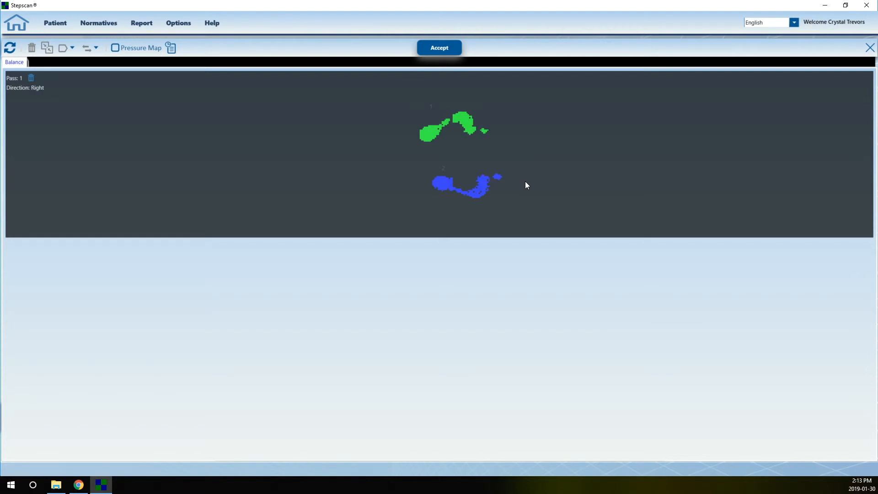
- Accept the analysis and confirm generating statistics to open the Summary Report
click(437, 49)
click(466, 257)
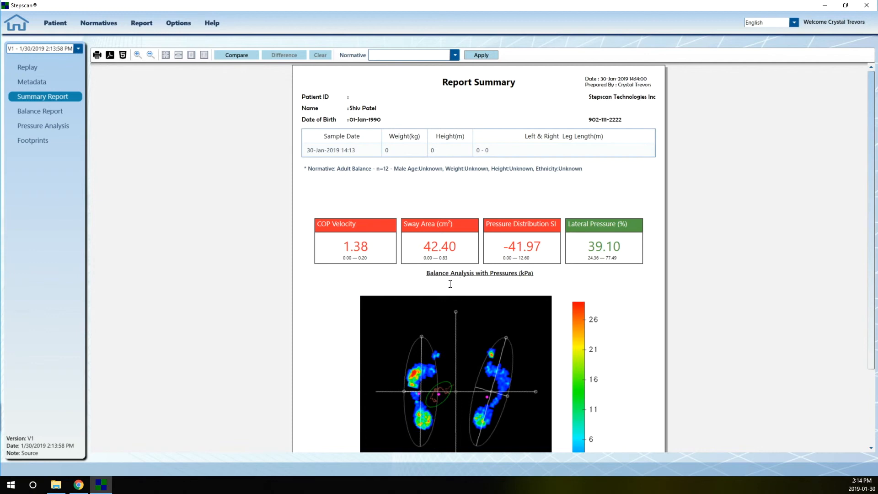
scroll(450, 284, down, 2)
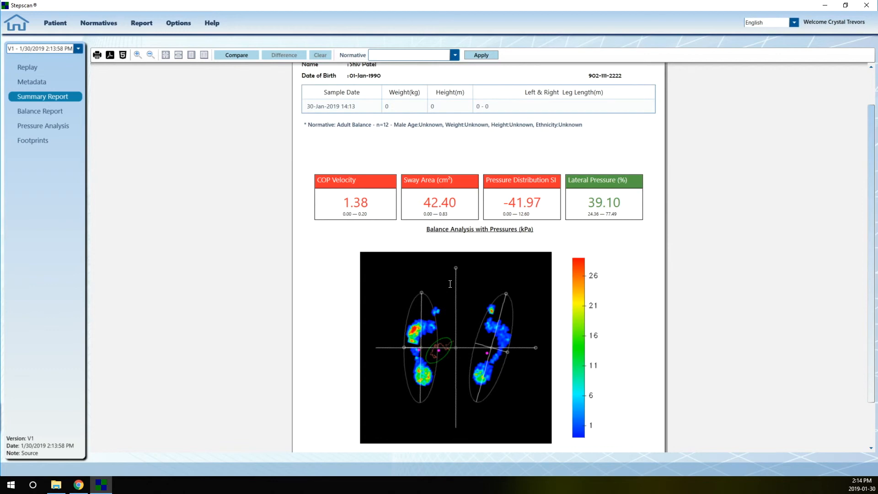
scroll(450, 284, down, 1)
scroll(450, 284, down, 1)
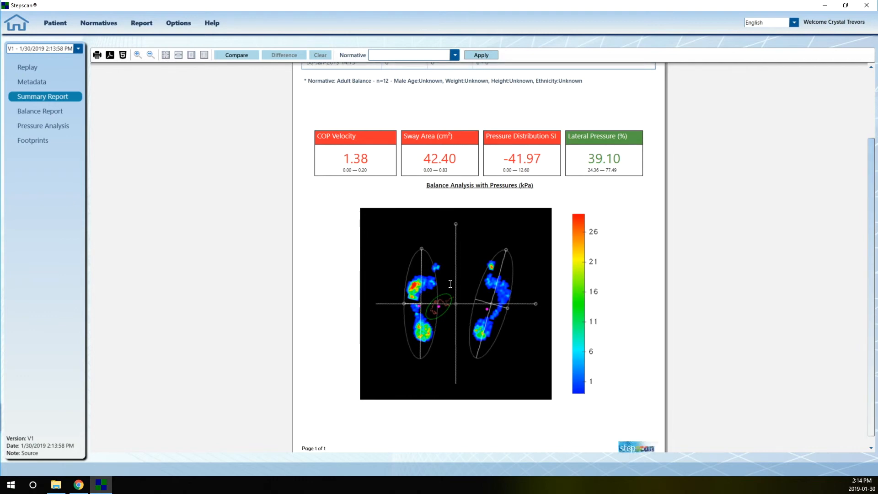
scroll(450, 284, down, 1)
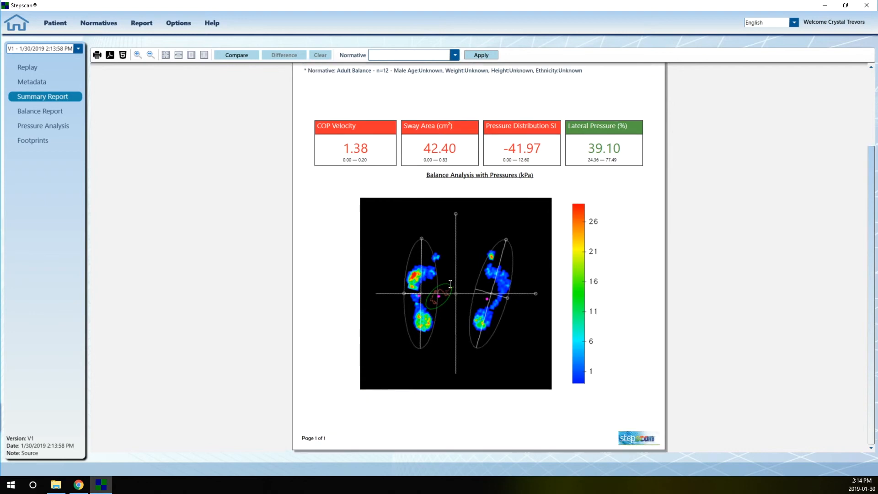